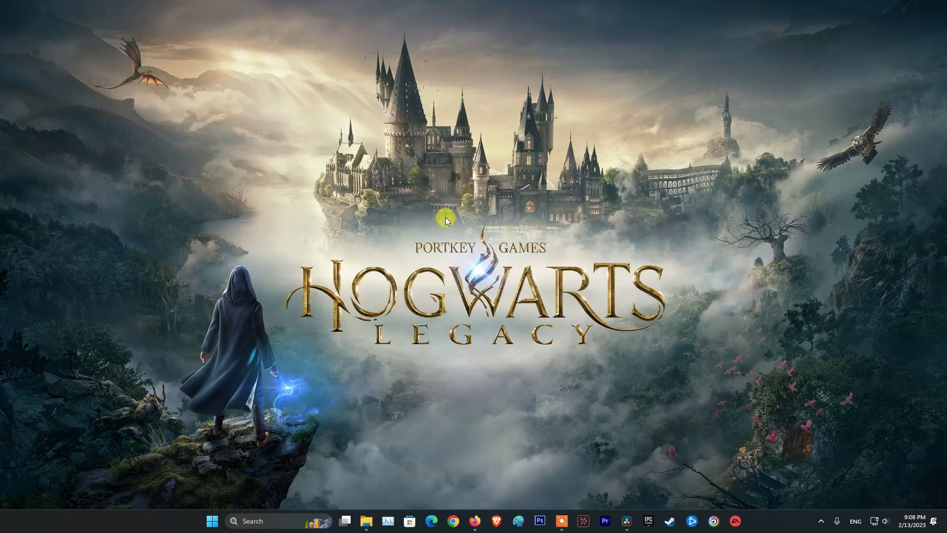
# Bring up the desktop context menu that offers NVIDIA Control Panel.
pyautogui.rightClick(425, 150)
# Launch NVIDIA Control Panel and confirm global Image Scaling remains Off.
pyautogui.click(464, 240)
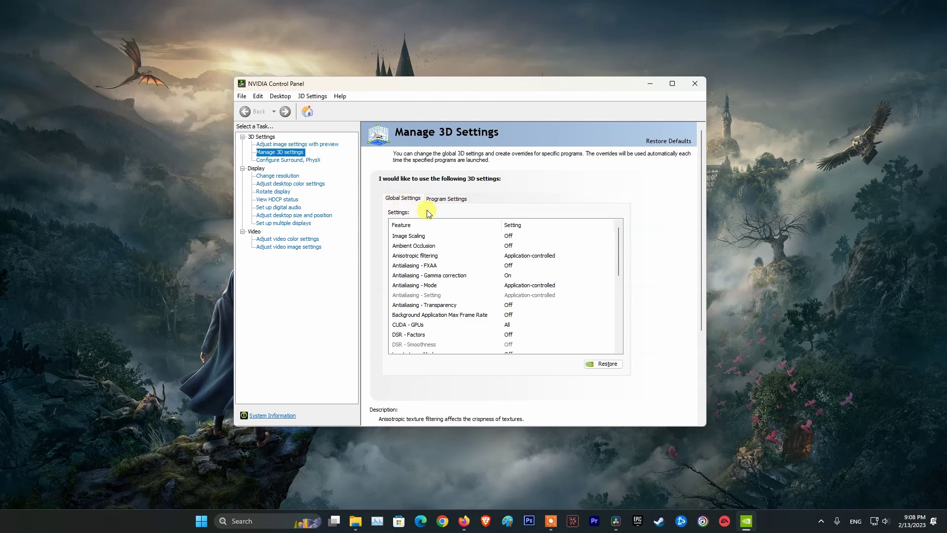
pyautogui.click(402, 235)
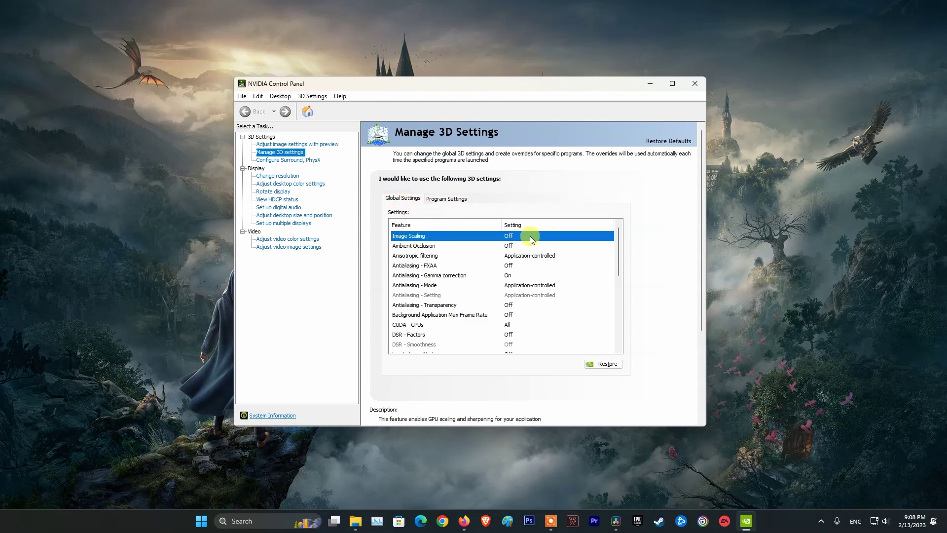
pyautogui.click(529, 236)
pyautogui.click(609, 235)
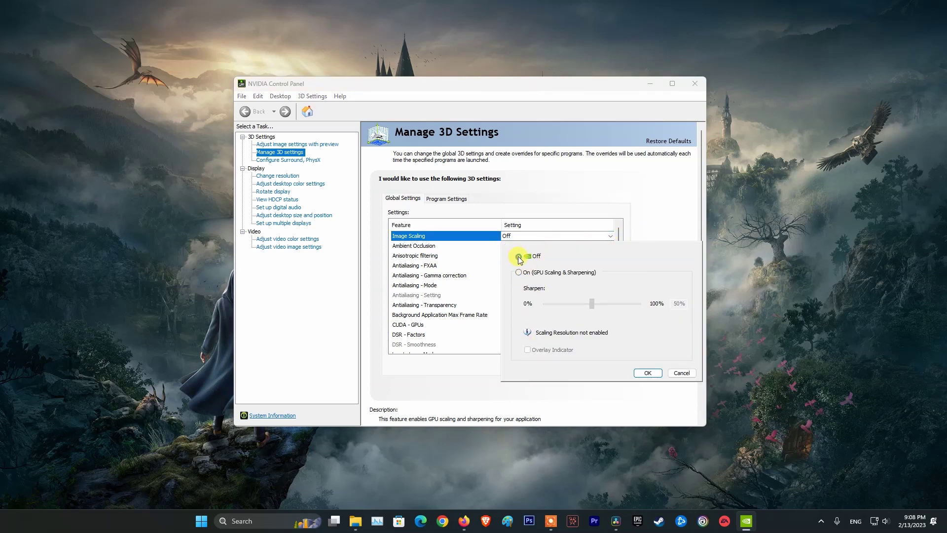
pyautogui.click(644, 373)
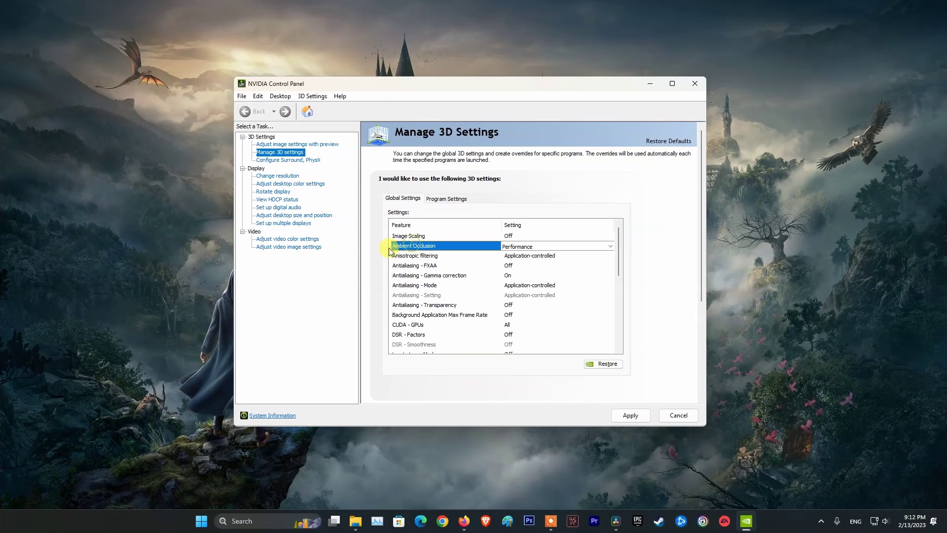
# Change Ambient Occlusion from Performance to Off.
pyautogui.click(609, 245)
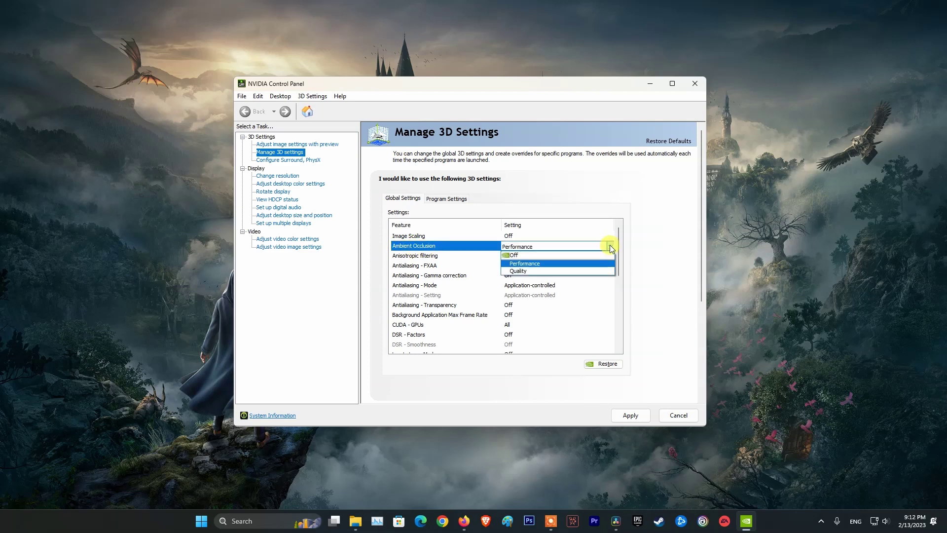
pyautogui.click(531, 255)
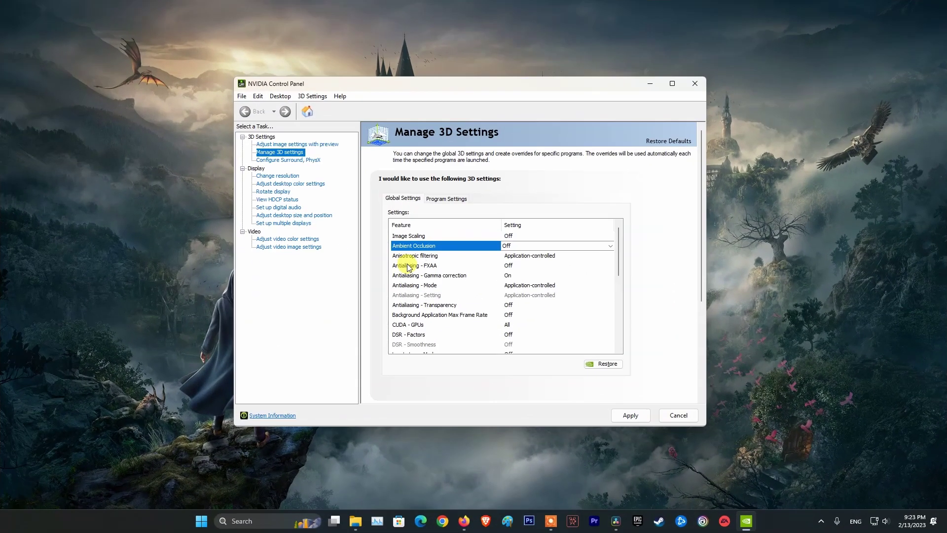
# Keep FXAA and Transparency antialiasing Off, Gamma correction On, Mode Application-controlled.
pyautogui.click(408, 267)
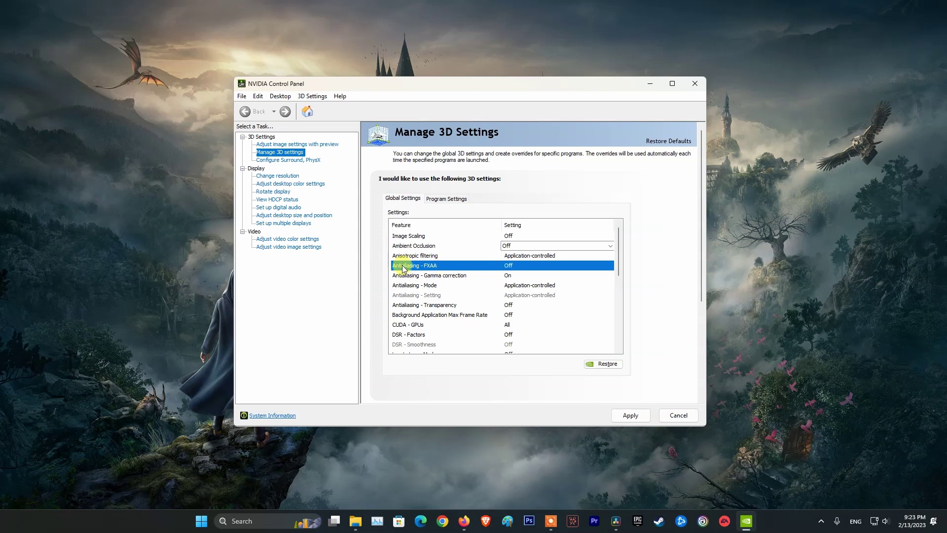
pyautogui.click(610, 265)
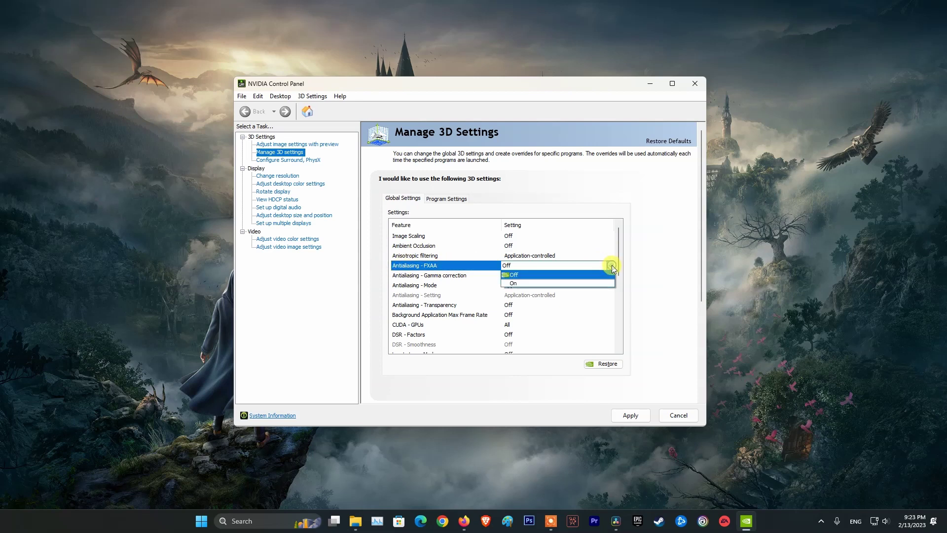
pyautogui.click(514, 272)
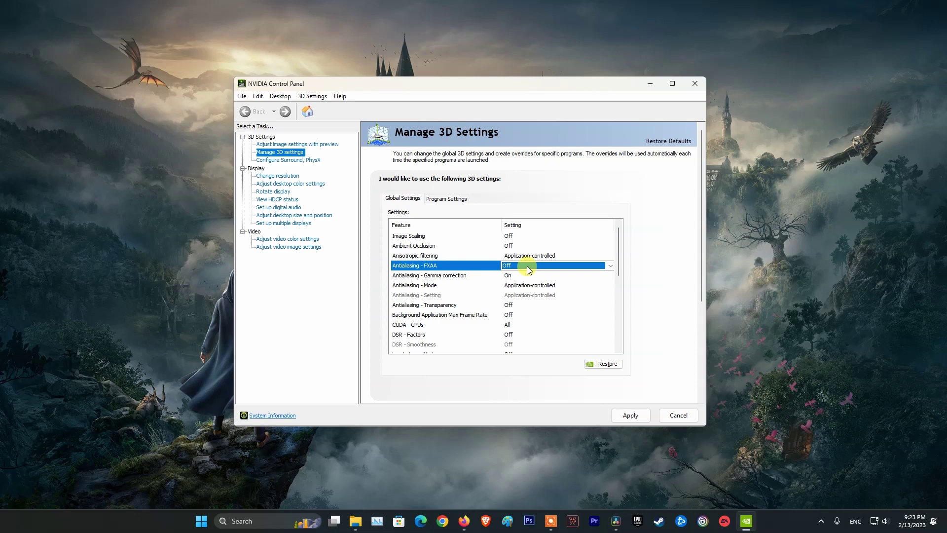
pyautogui.click(436, 278)
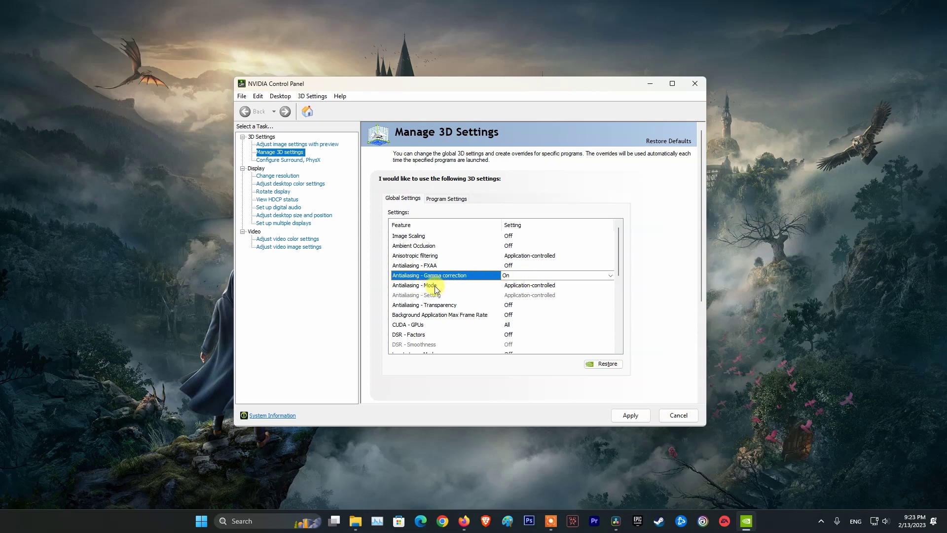
pyautogui.click(433, 286)
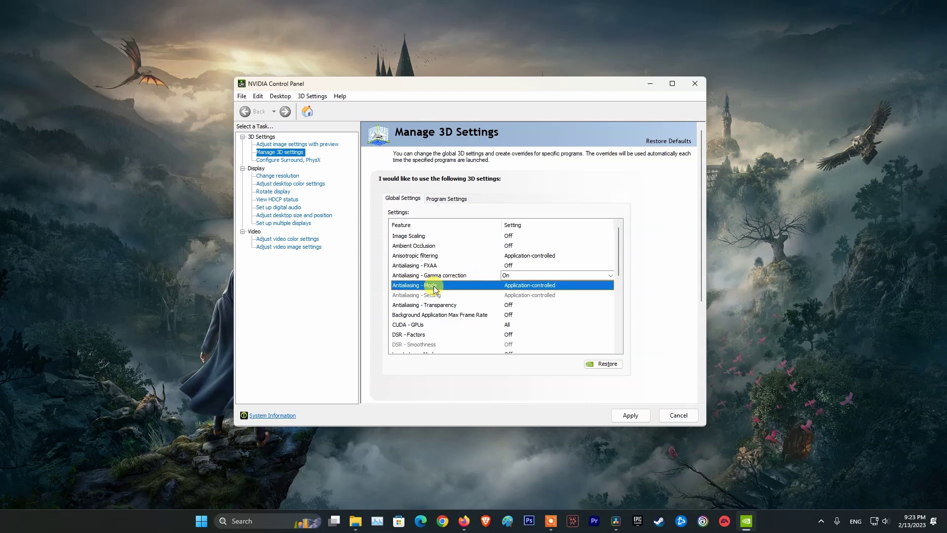
pyautogui.click(540, 287)
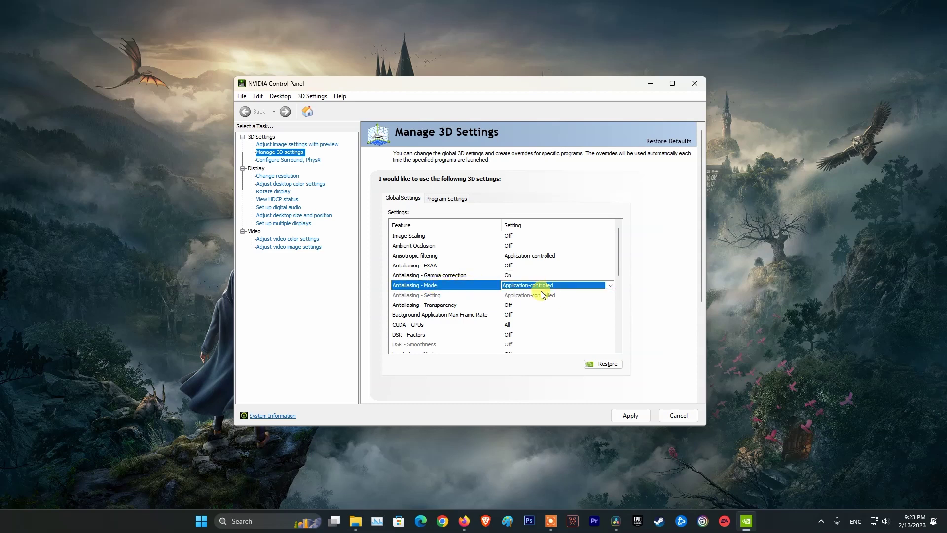
pyautogui.click(450, 305)
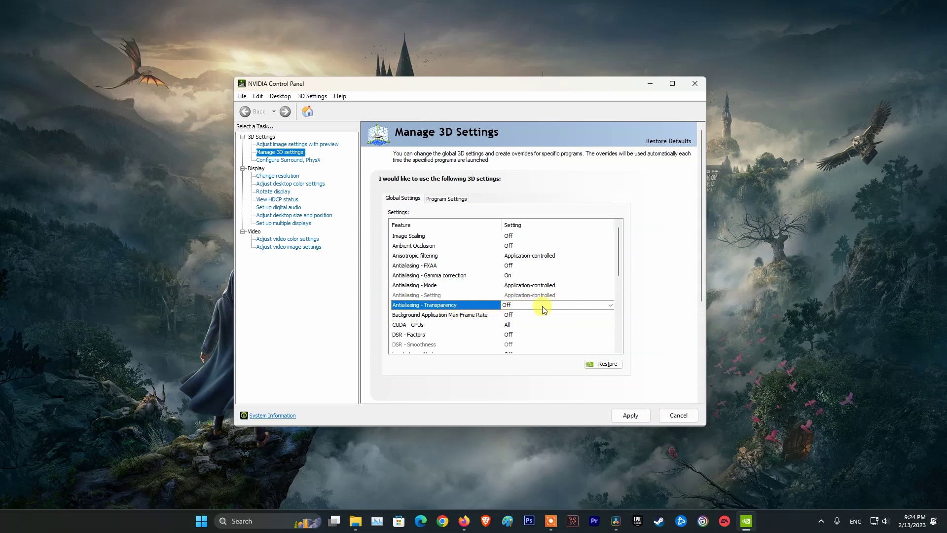
pyautogui.click(607, 304)
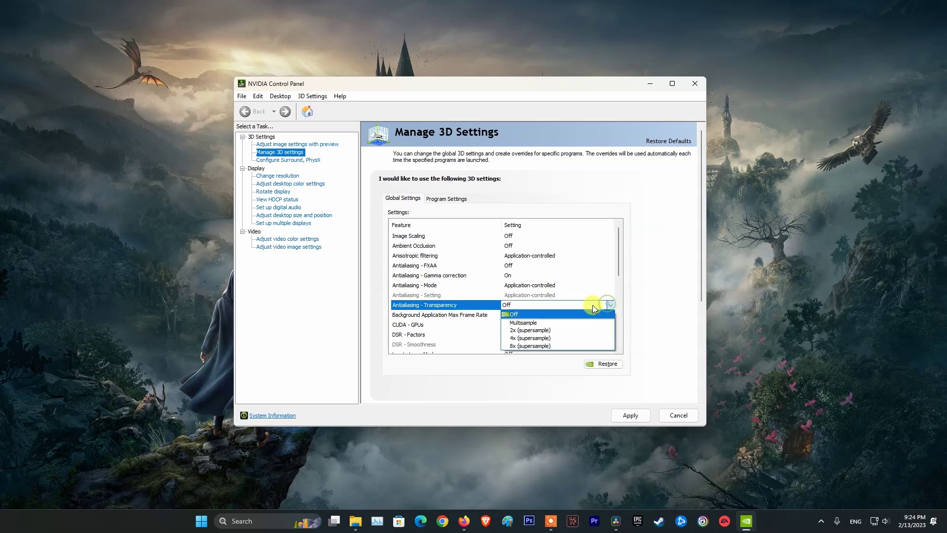
pyautogui.click(521, 315)
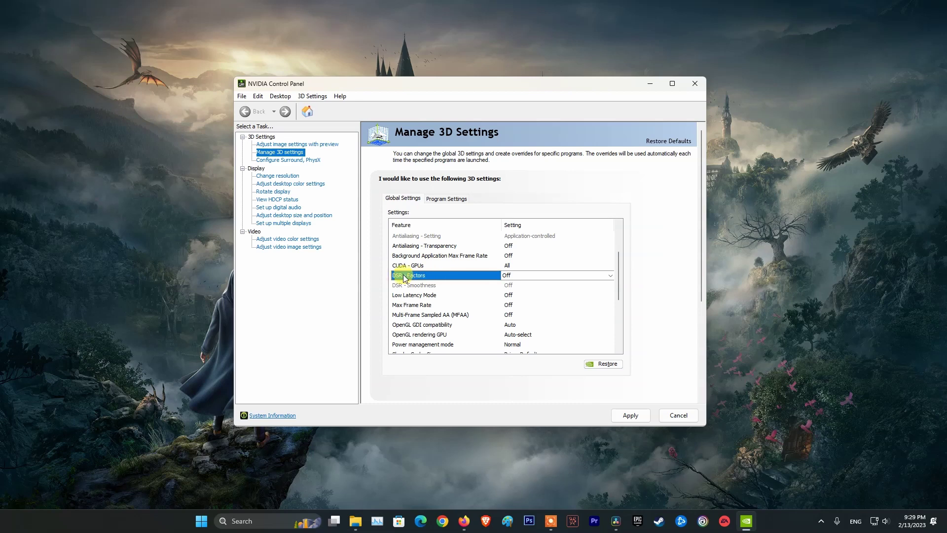
pyautogui.click(610, 277)
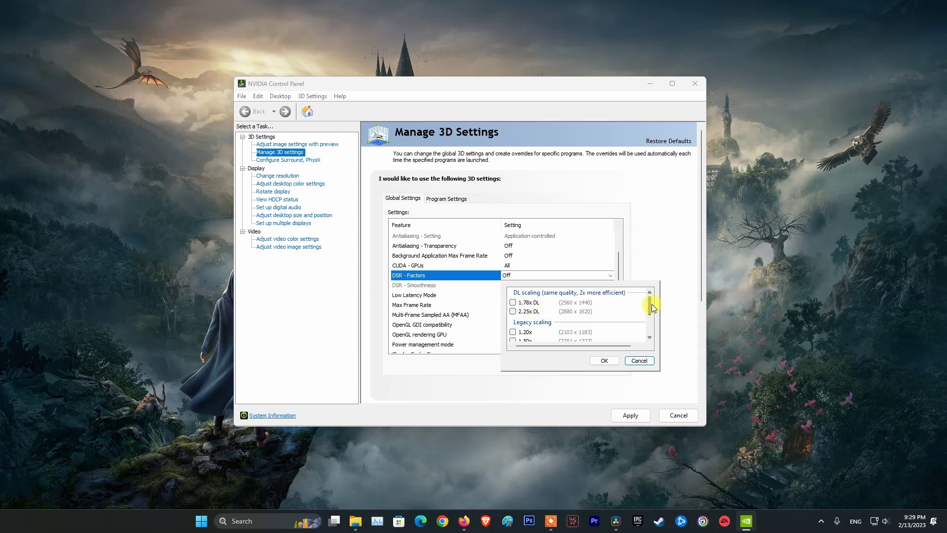
pyautogui.scroll(-2, 650, 304)
pyautogui.scroll(2, 651, 301)
pyautogui.moveTo(653, 301); pyautogui.dragTo(650, 322)
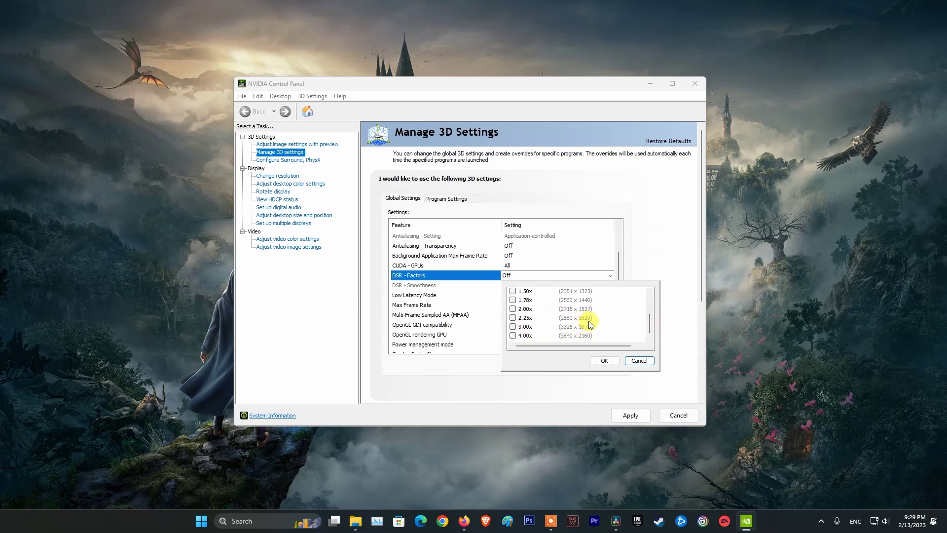
pyautogui.scroll(2, 589, 323)
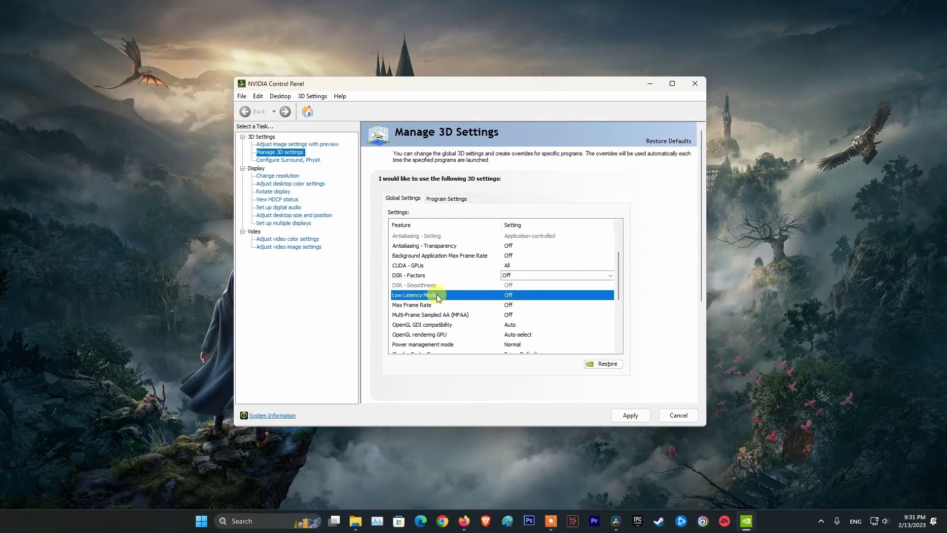
# Keep Low Latency Mode Off and set Max Frame Rate On at 60 FPS.
pyautogui.click(510, 296)
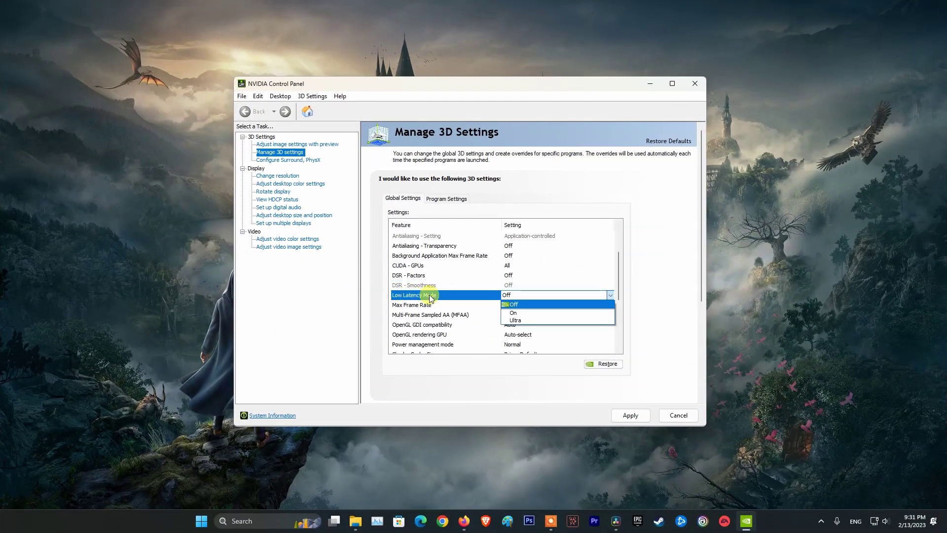
pyautogui.click(522, 305)
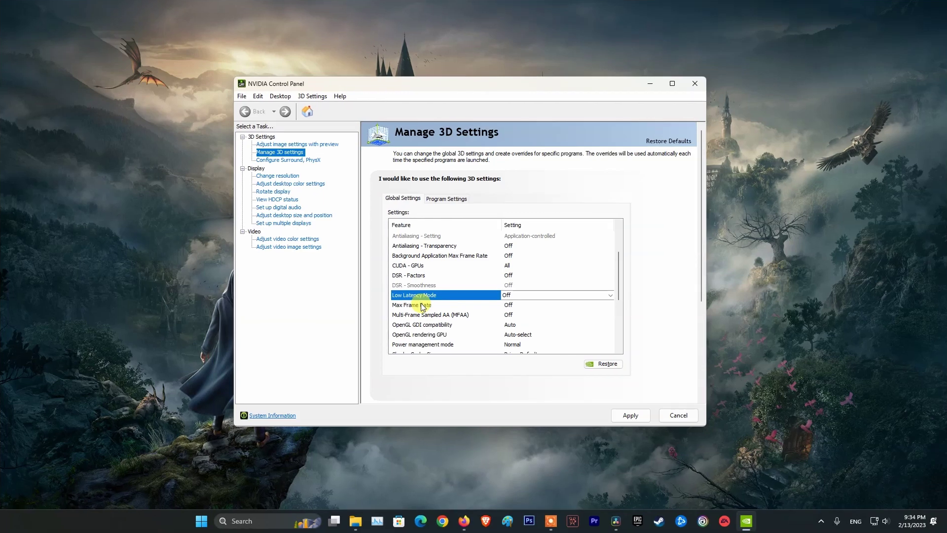
pyautogui.click(423, 306)
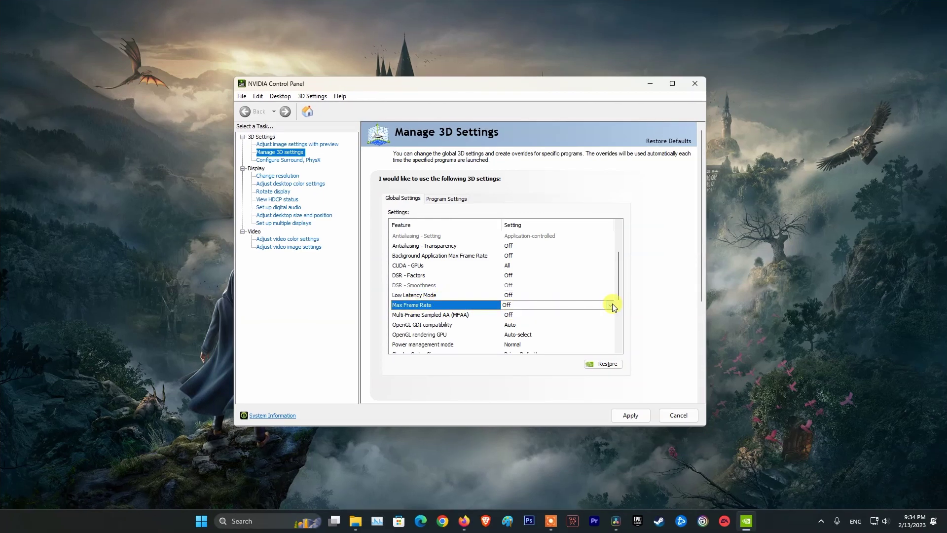
pyautogui.click(611, 304)
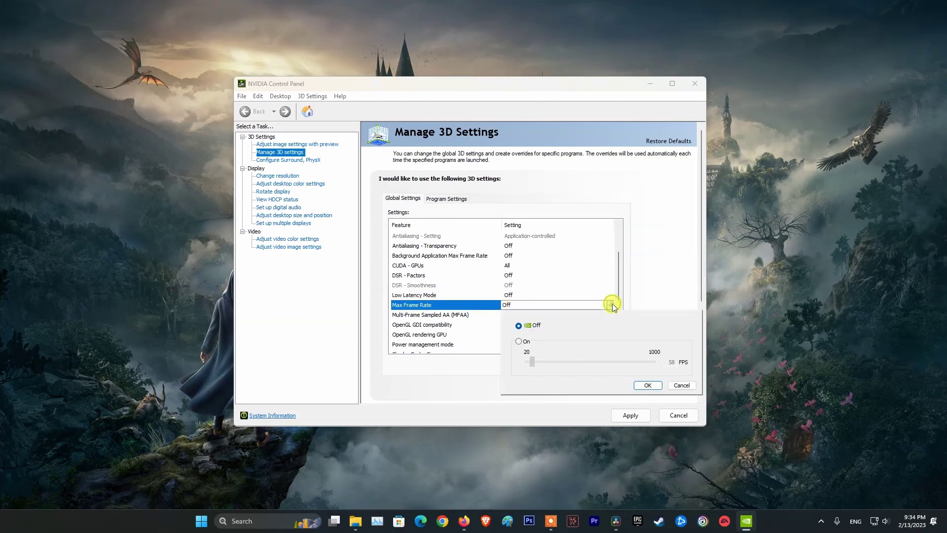
pyautogui.click(518, 341)
pyautogui.click(671, 362)
pyautogui.moveTo(669, 363); pyautogui.dragTo(680, 366)
pyautogui.write('60')
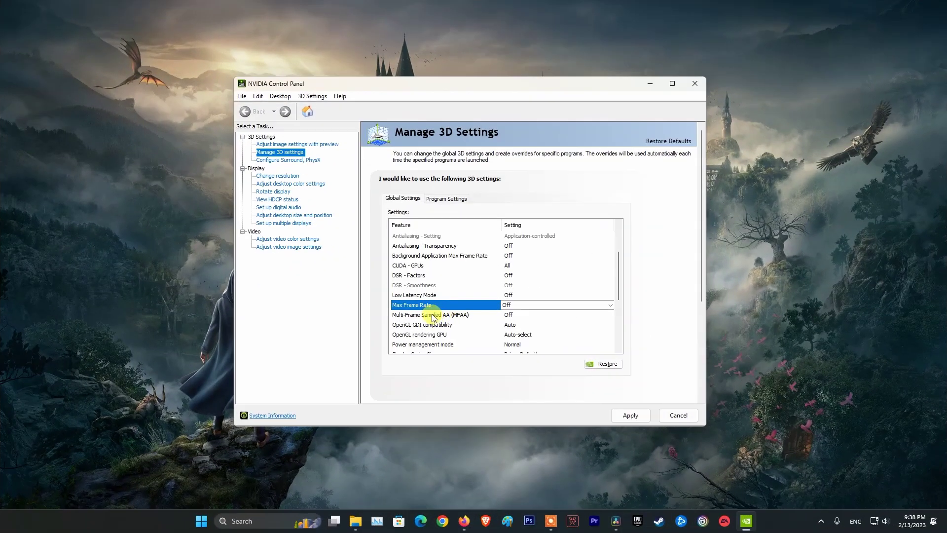
# Switch Multi-Frame Sampled AA (MFAA) to On.
pyautogui.click(428, 314)
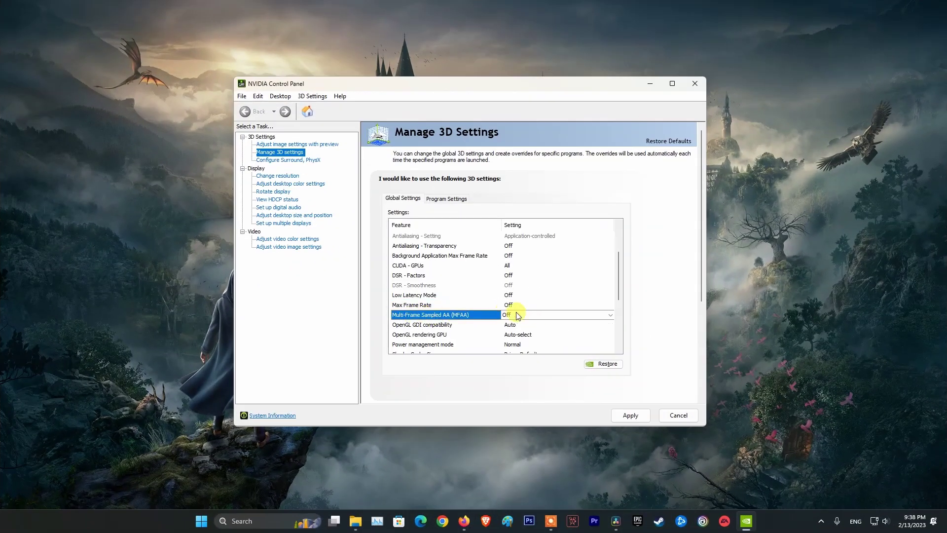
pyautogui.click(611, 315)
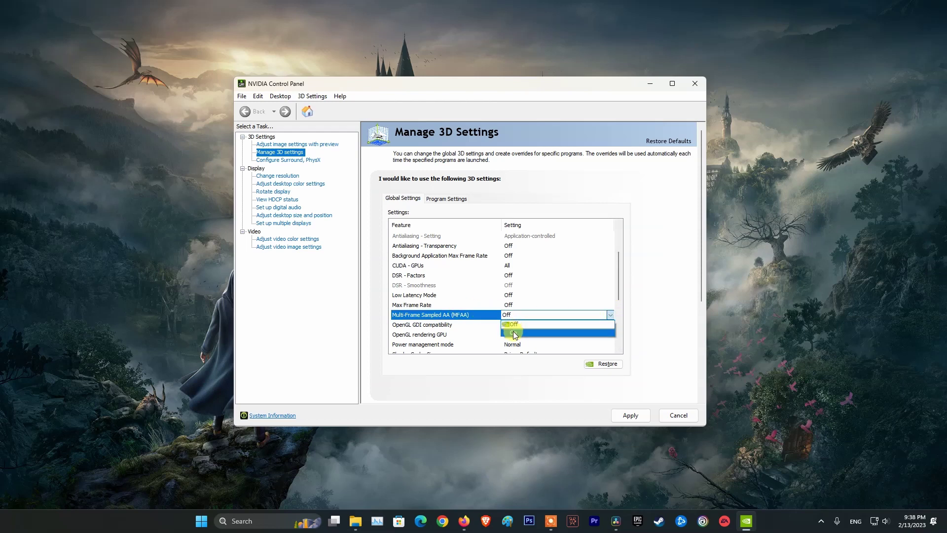
pyautogui.click(572, 333)
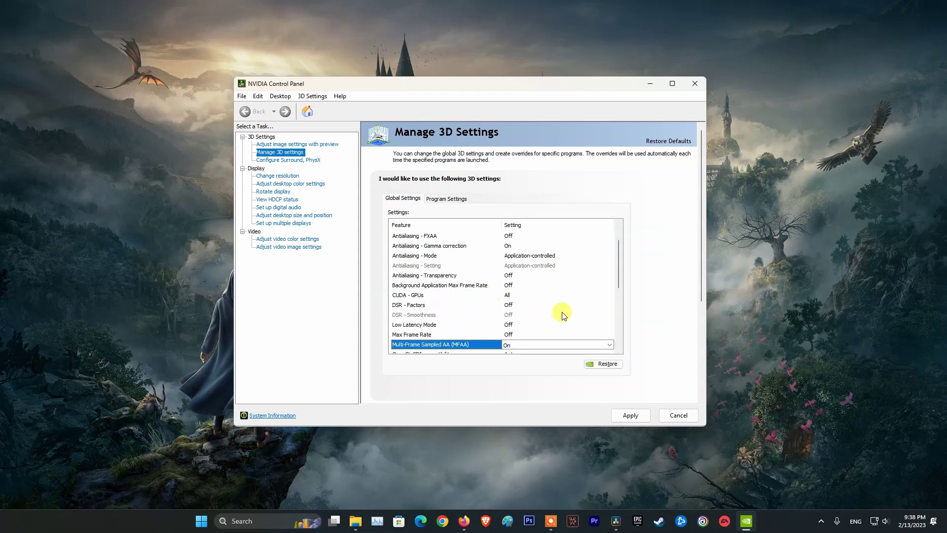
pyautogui.scroll(-1, 552, 312)
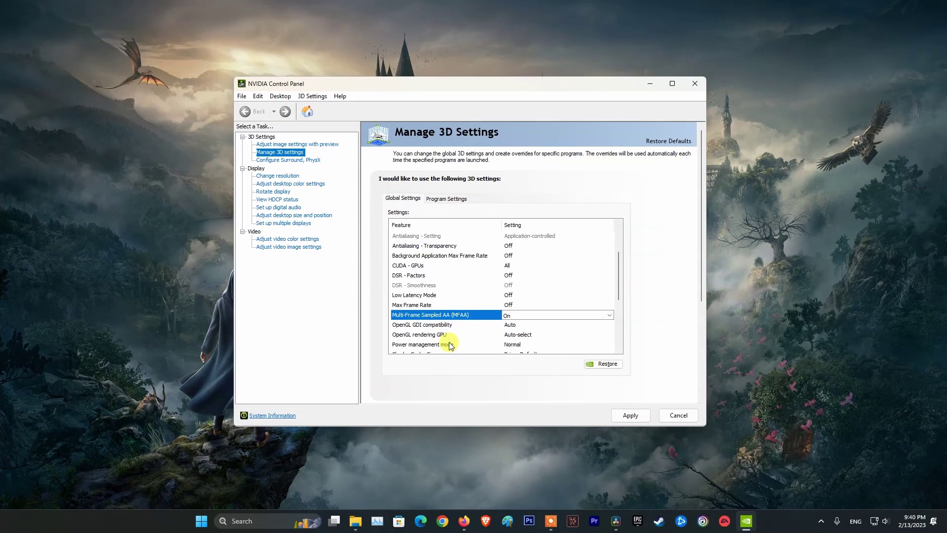
# Set Power management mode to Prefer maximum performance.
pyautogui.click(450, 342)
pyautogui.scroll(-2, 592, 297)
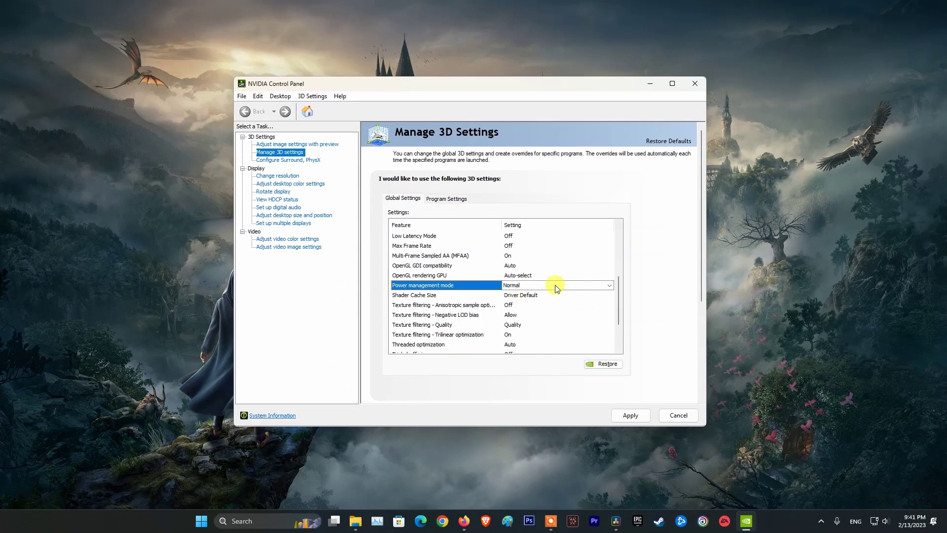
pyautogui.click(608, 286)
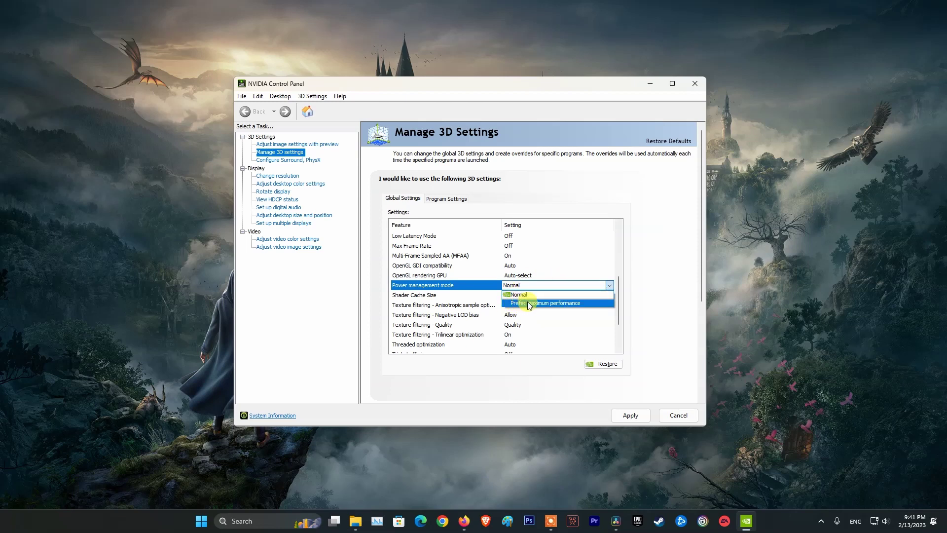
pyautogui.click(567, 302)
pyautogui.scroll(-2, 560, 294)
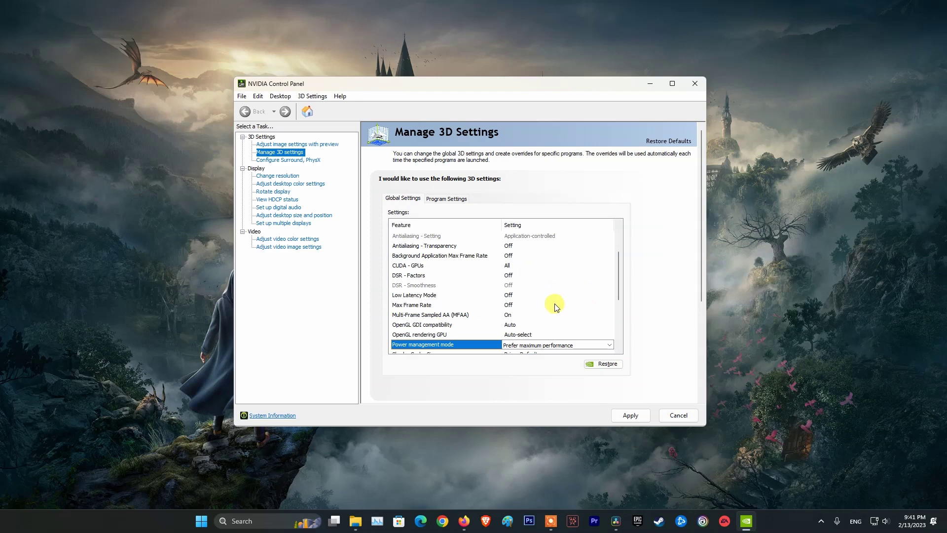
pyautogui.scroll(-2, 555, 307)
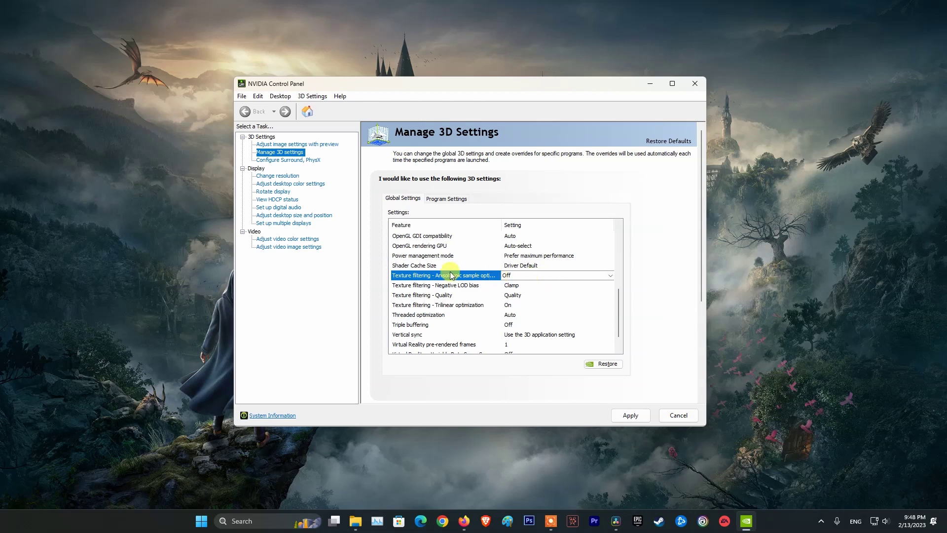
pyautogui.click(612, 276)
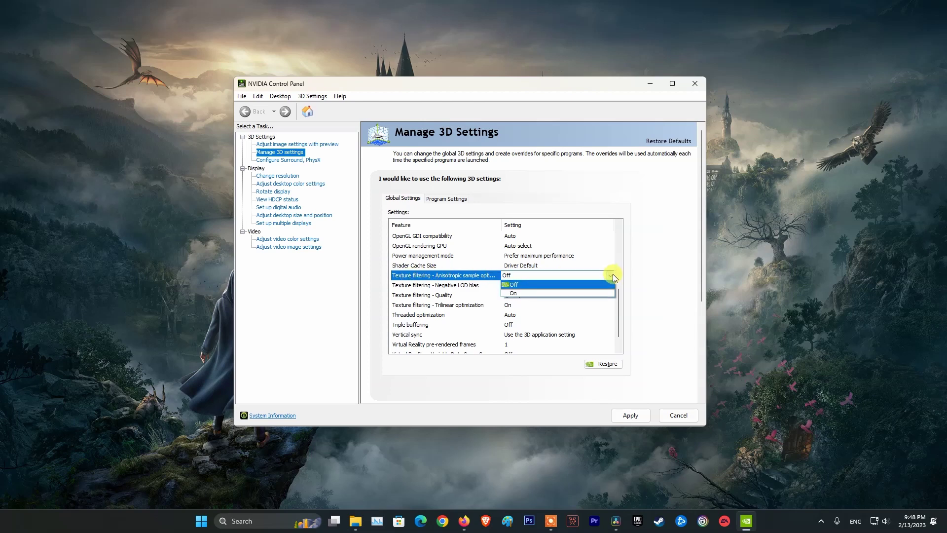
pyautogui.click(517, 285)
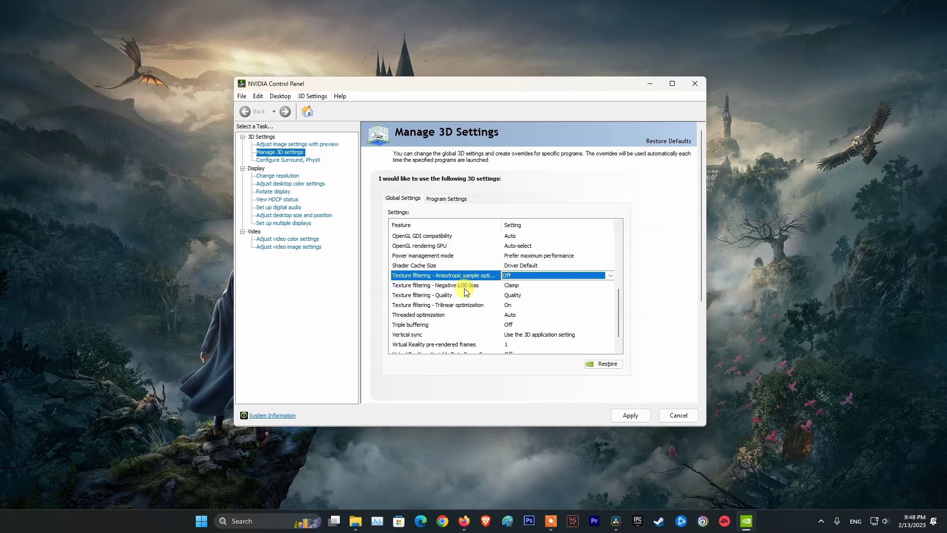
pyautogui.click(427, 286)
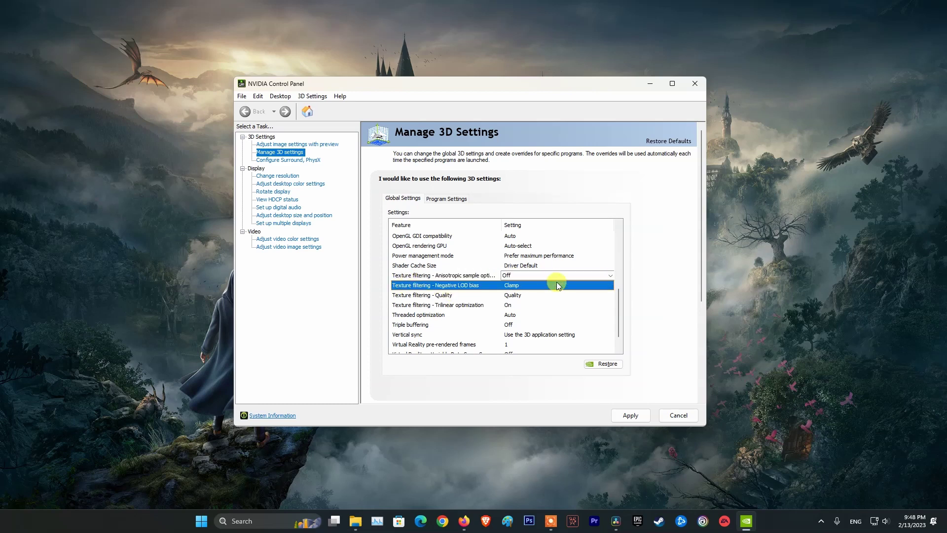
pyautogui.click(610, 286)
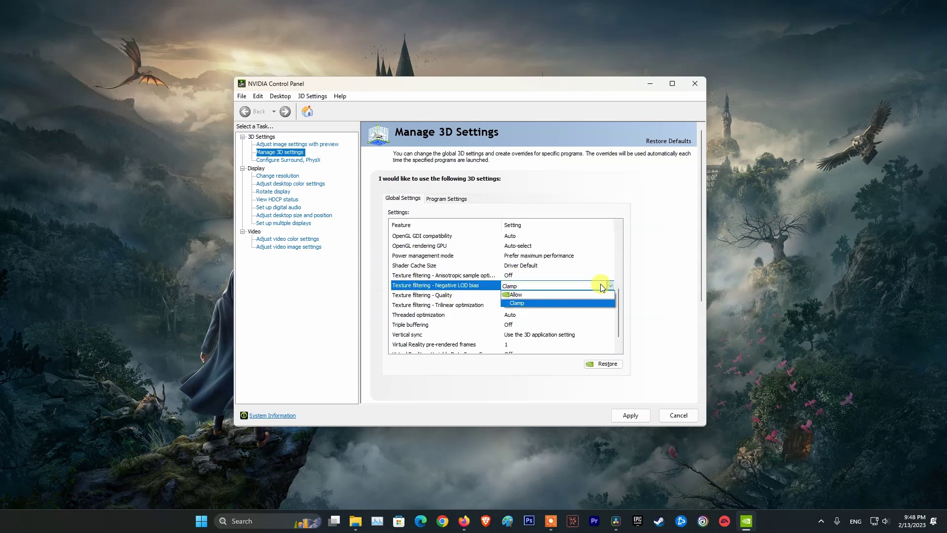
pyautogui.click(517, 303)
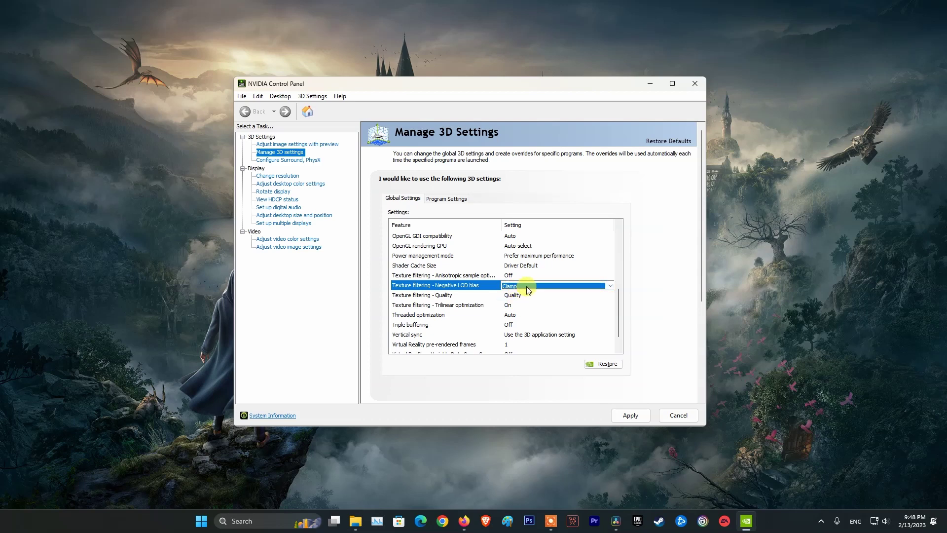
pyautogui.click(444, 296)
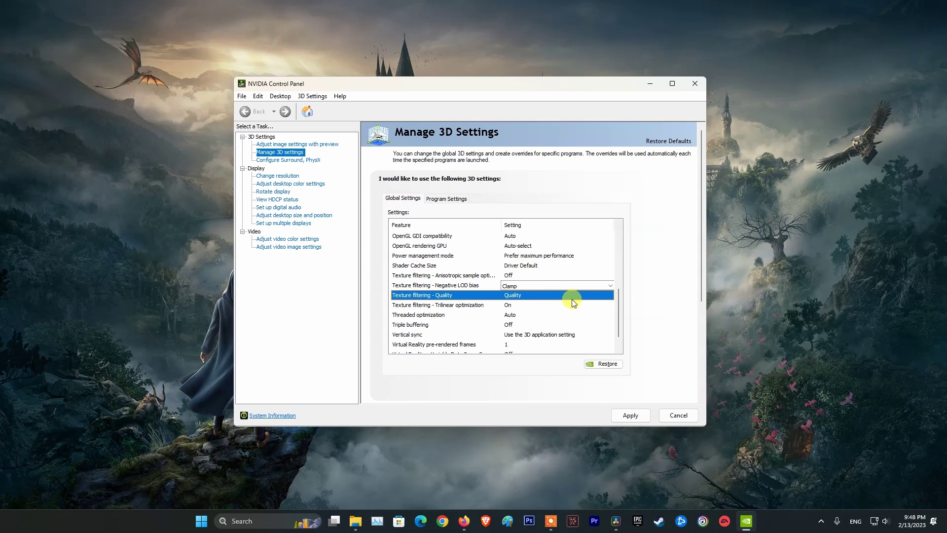
pyautogui.click(611, 295)
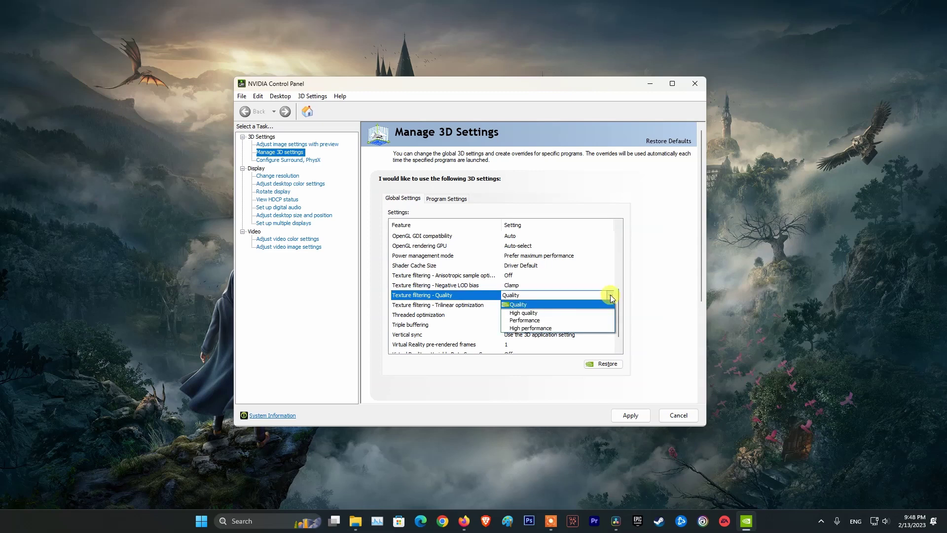
pyautogui.click(524, 304)
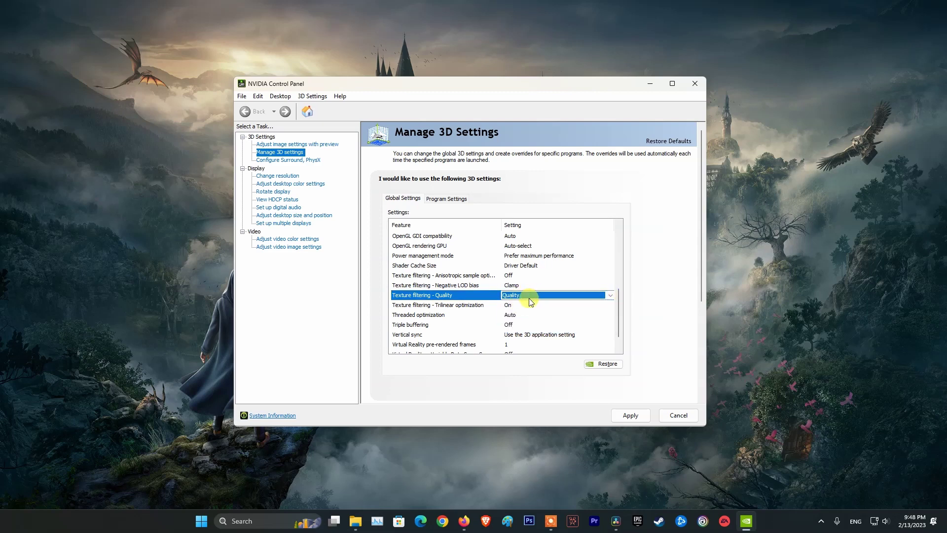
pyautogui.click(453, 306)
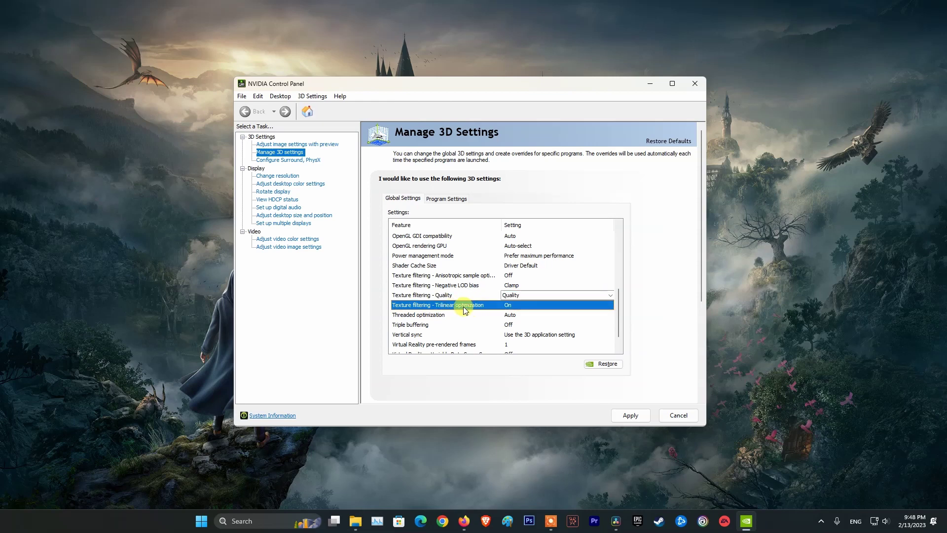
pyautogui.click(612, 306)
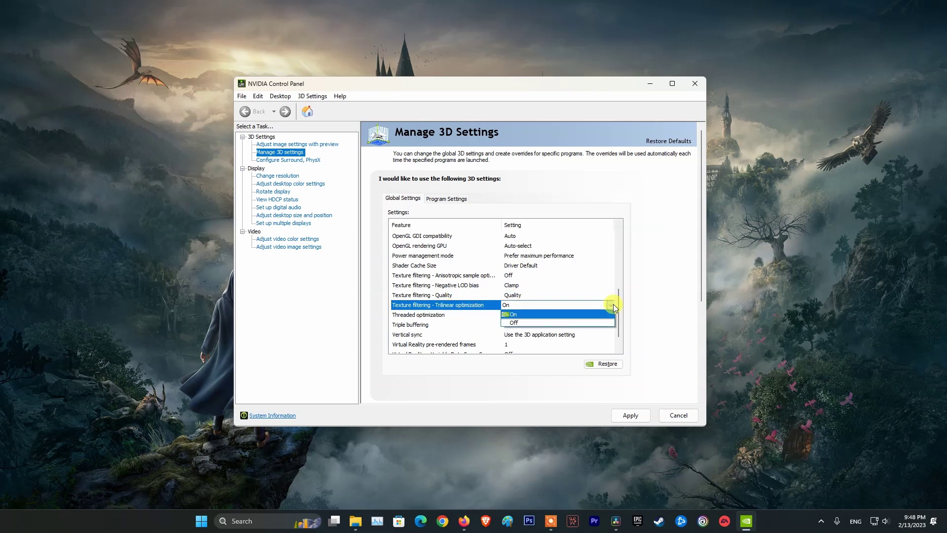
pyautogui.click(513, 315)
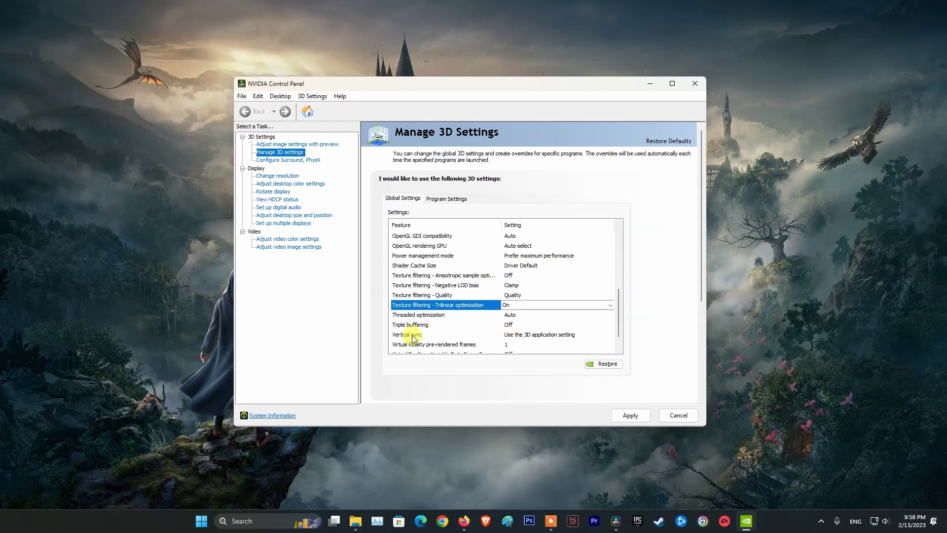
# Show the Vertical sync choices, currently Use the 3D application setting.
pyautogui.click(412, 338)
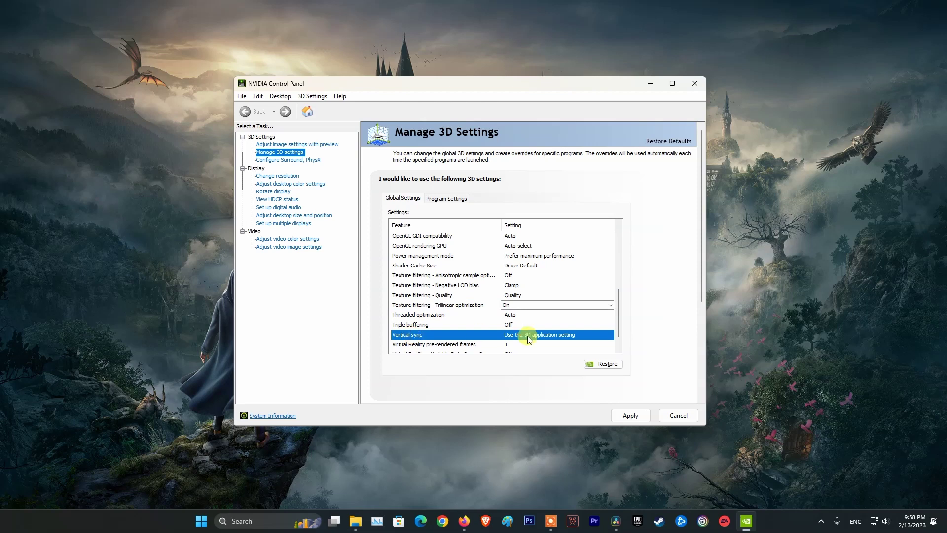
pyautogui.click(528, 335)
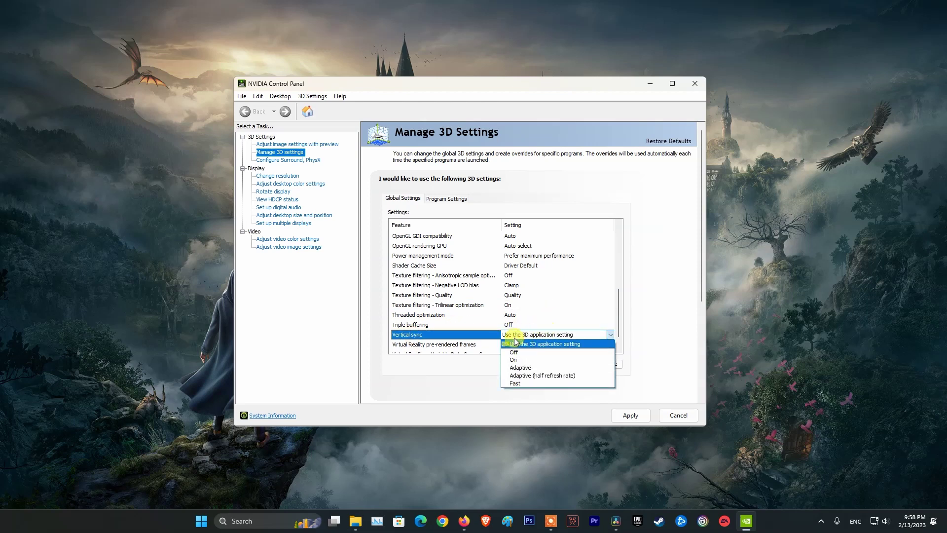